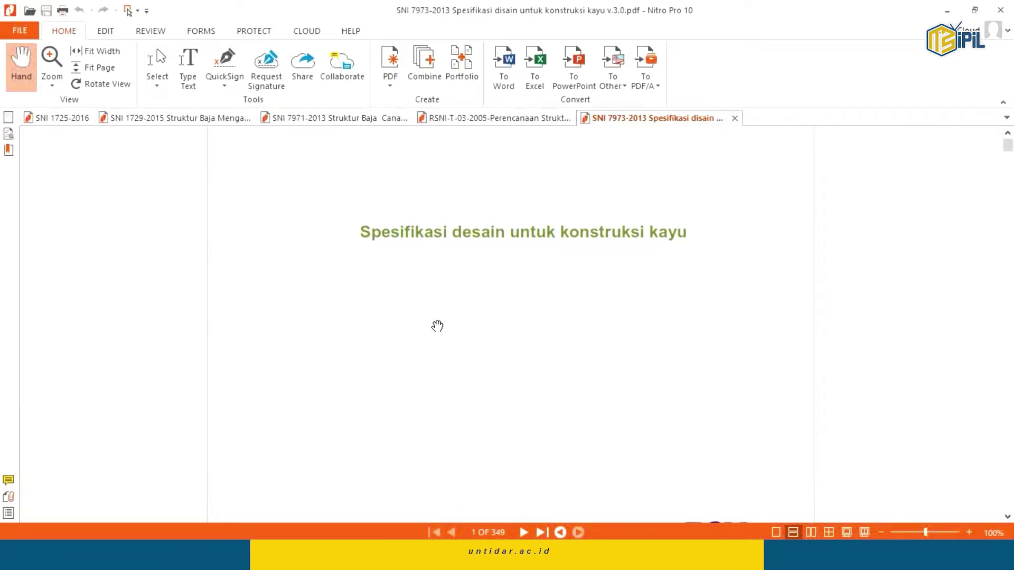
Step: Switch to the untitled SAP2000 window and maximize its empty model view
scroll(414, 357, down, 2)
scroll(626, 382, up, 3)
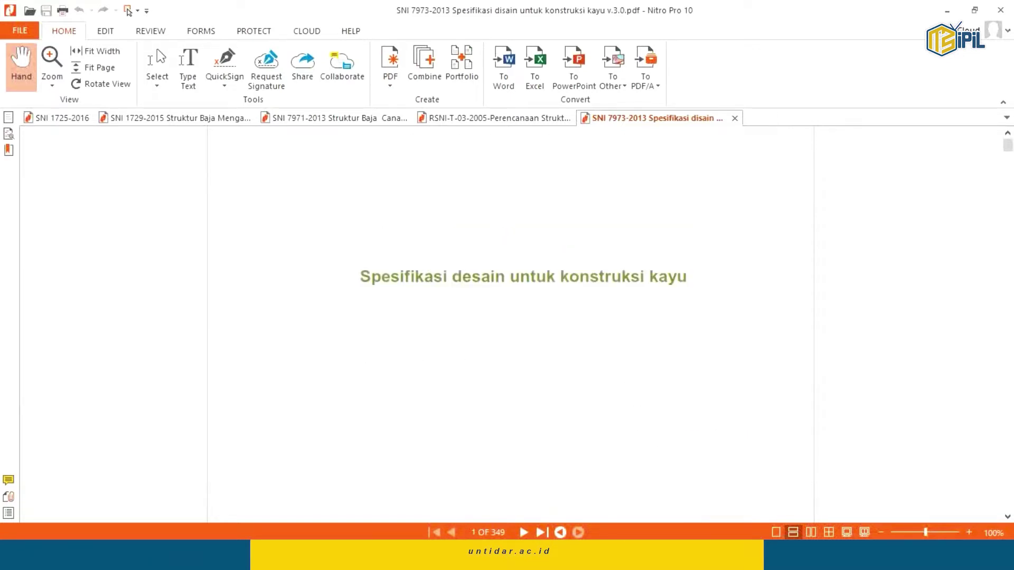
mouse_move(636, 435)
click(371, 486)
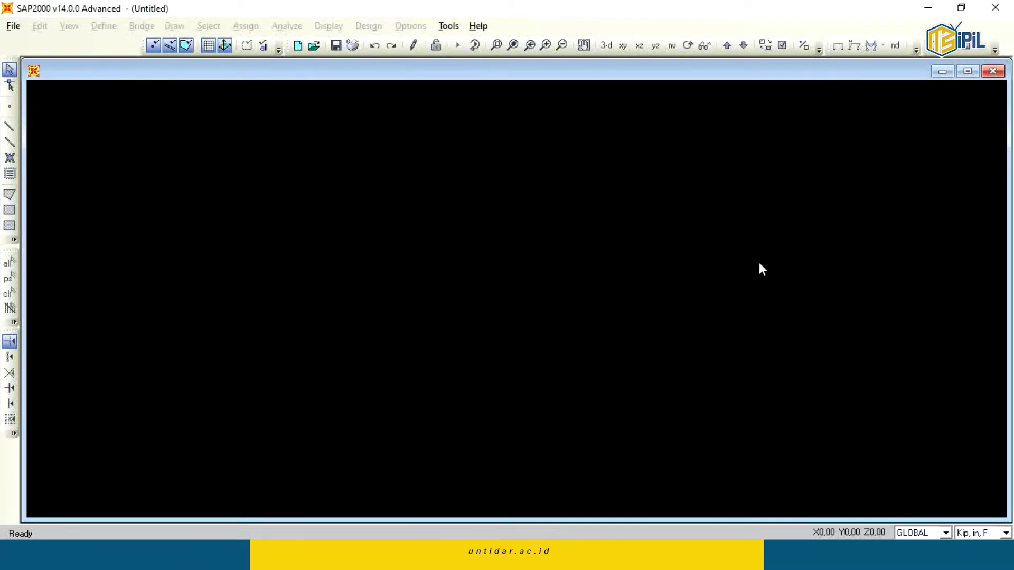
click(966, 72)
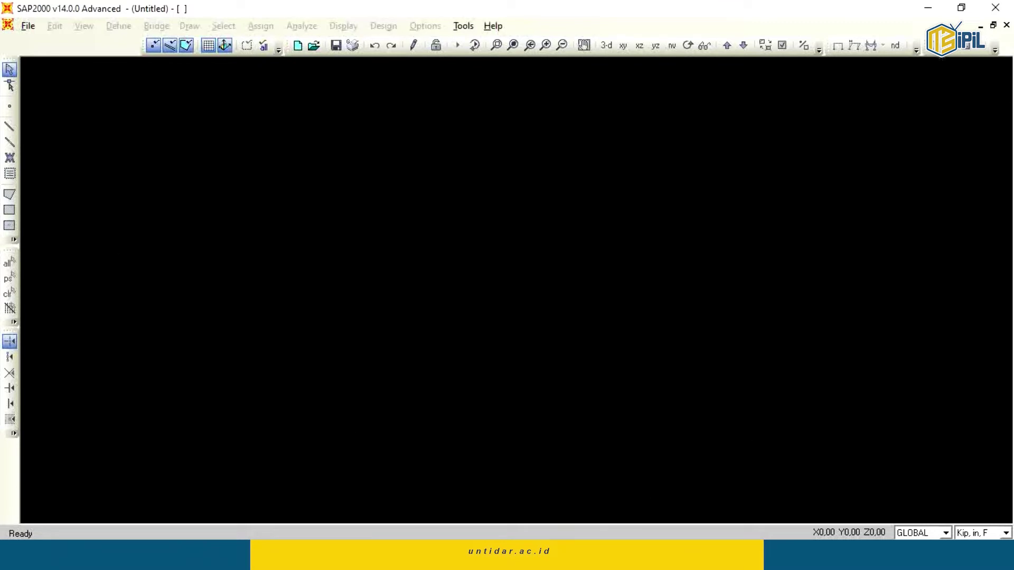
Step: Switch to the open KUDA-KUDA model and examine the roof truss in its 3-D view
click(602, 552)
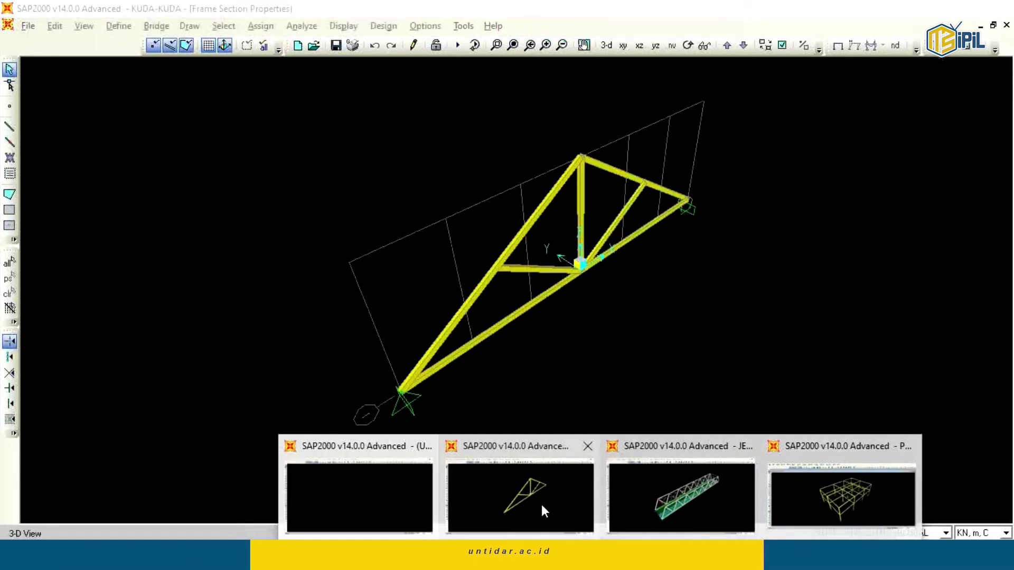
click(540, 504)
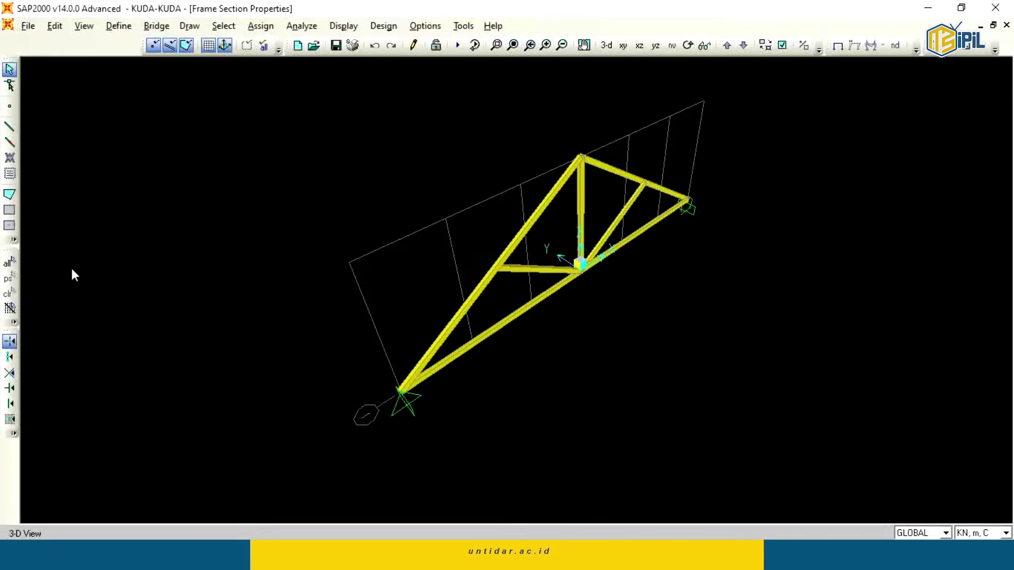
middle_drag(611, 389, 608, 397)
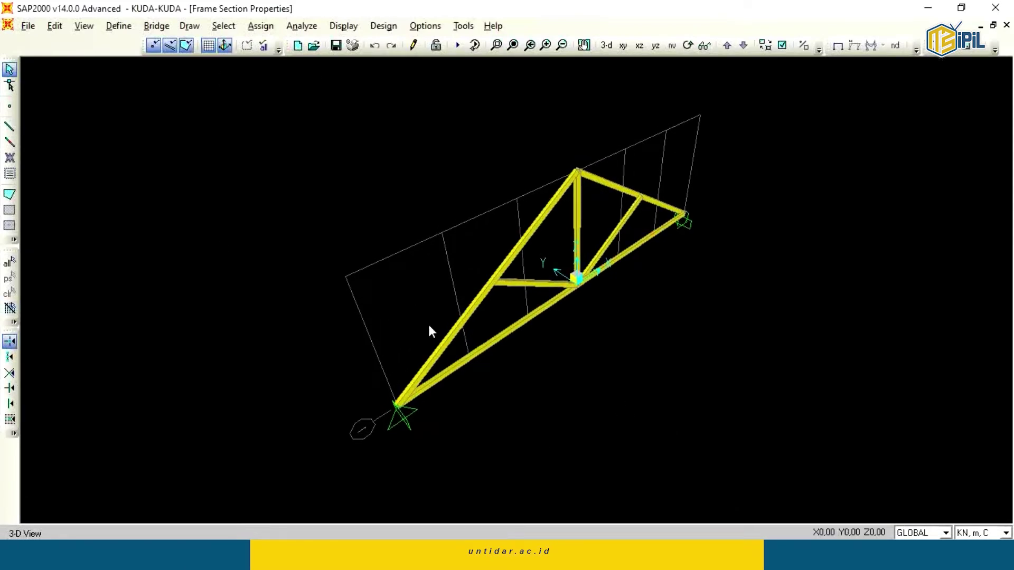
click(688, 46)
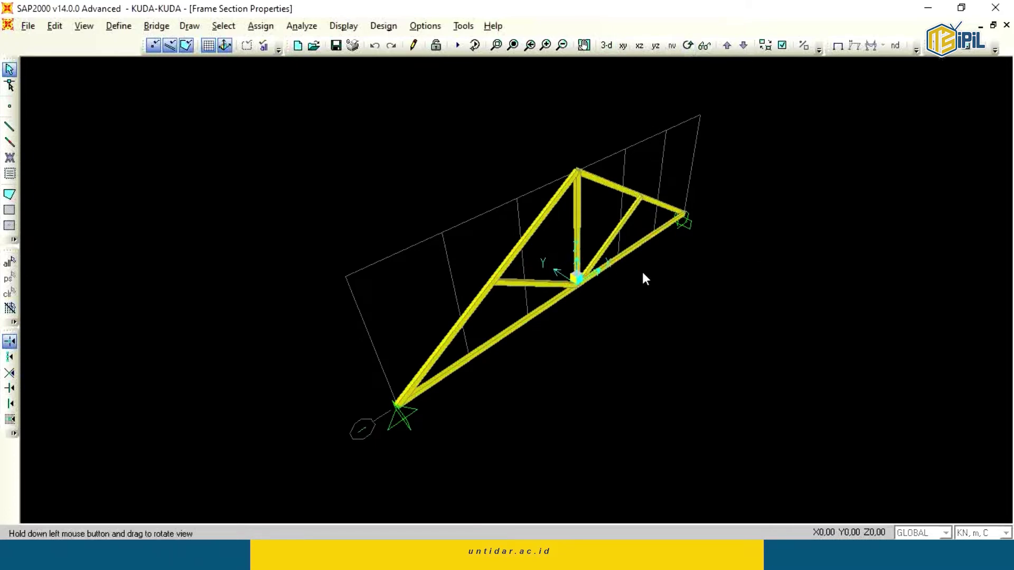
Step: Examine the JEMBATAN truss bridge and the PORTAL building frame in their open SAP2000 windows
mouse_move(600, 560)
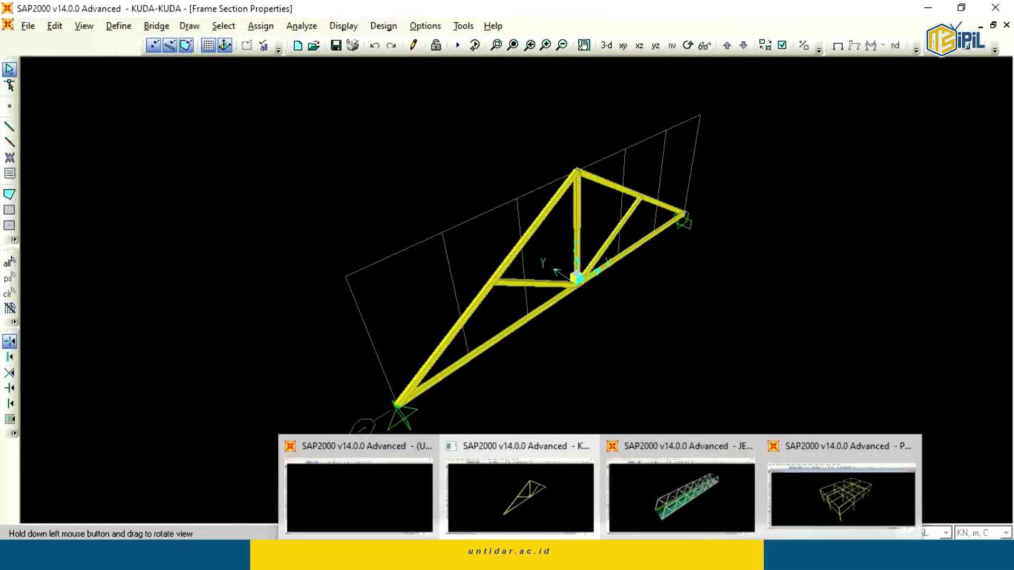
click(665, 506)
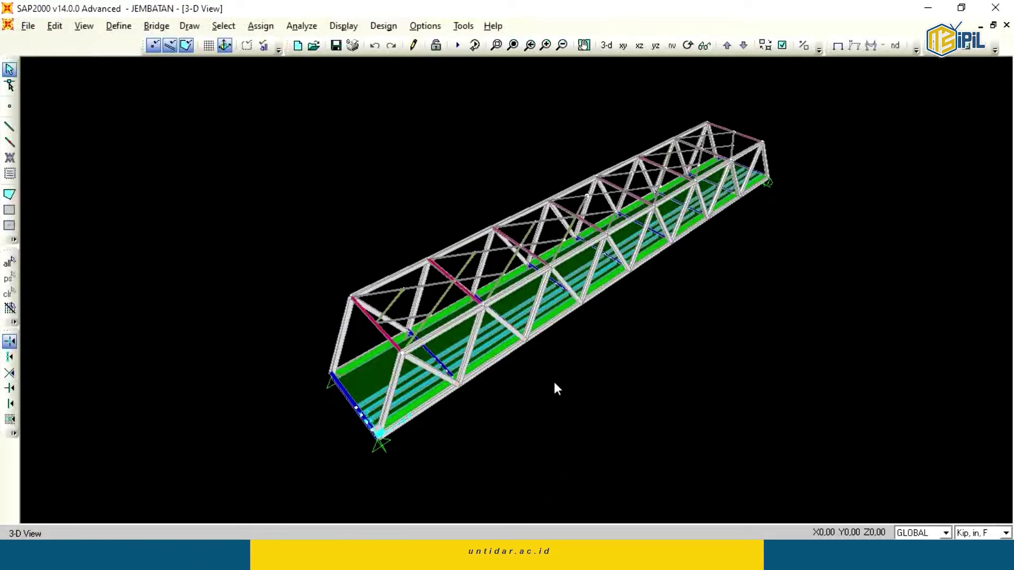
scroll(563, 373, up, 2)
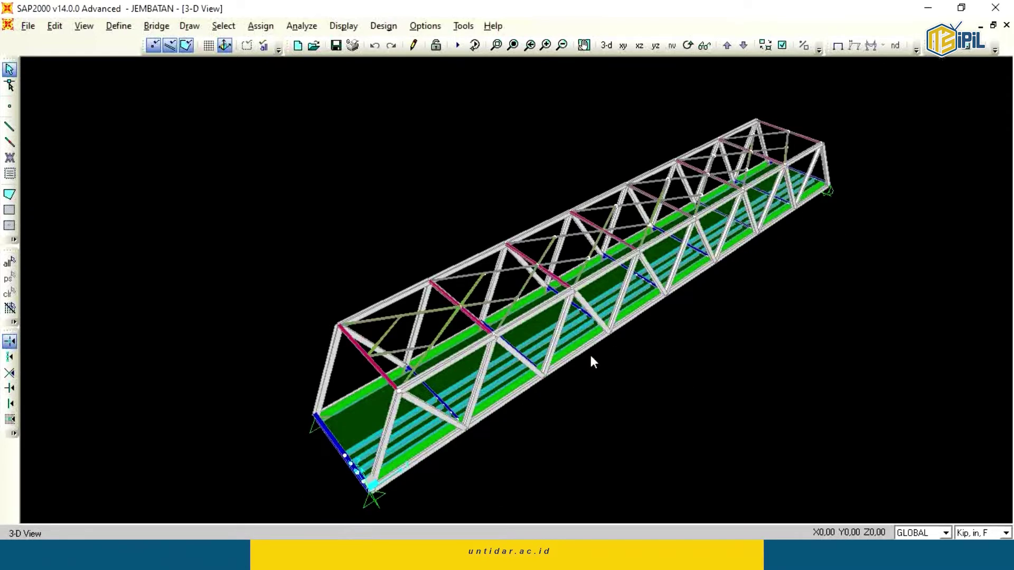
mouse_move(737, 496)
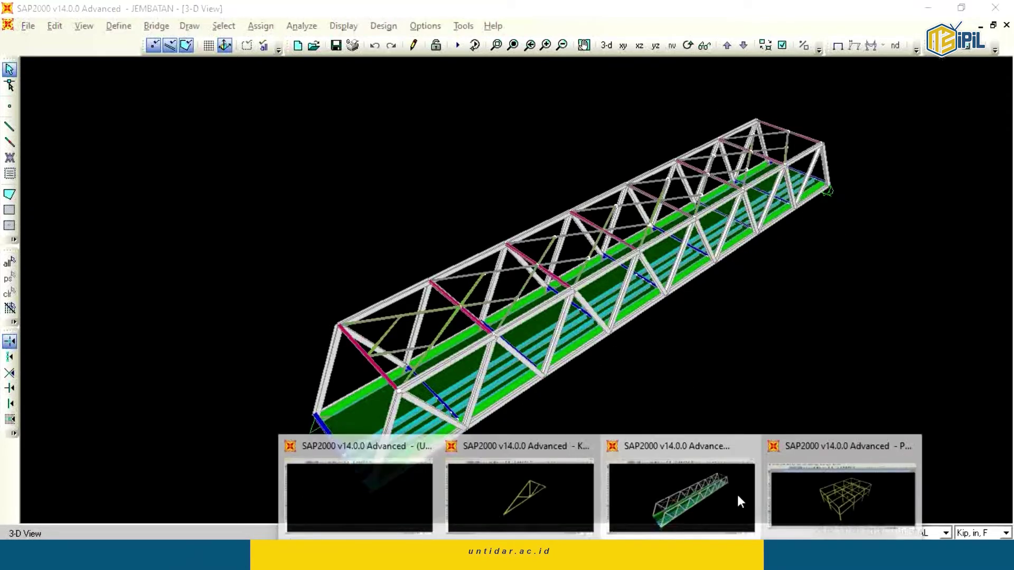
click(817, 497)
mouse_move(569, 407)
middle_down()
mouse_move(581, 380)
mouse_move(562, 397)
middle_up()
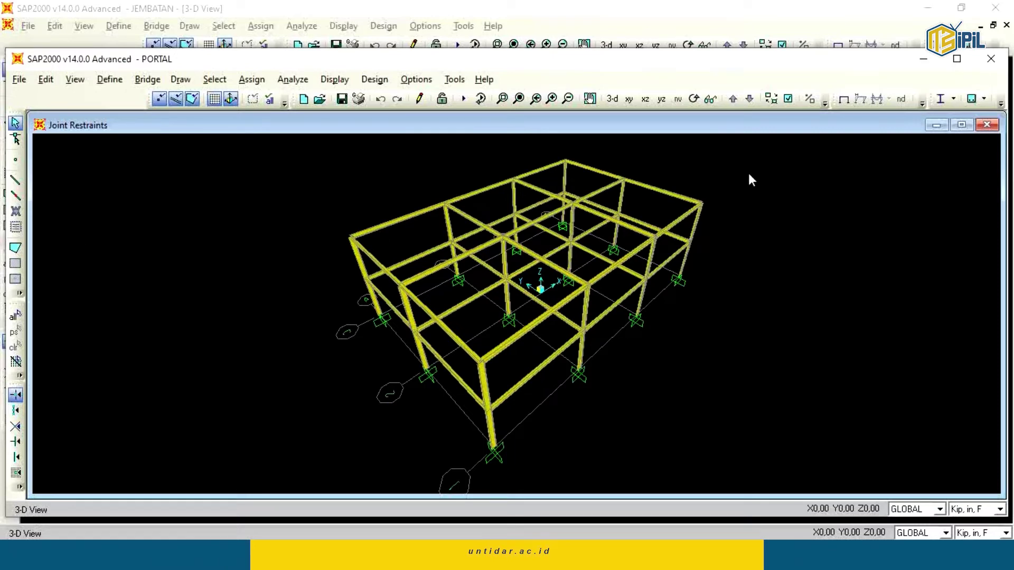
Step: Return to the untitled SAP2000 window and start a new model
click(607, 538)
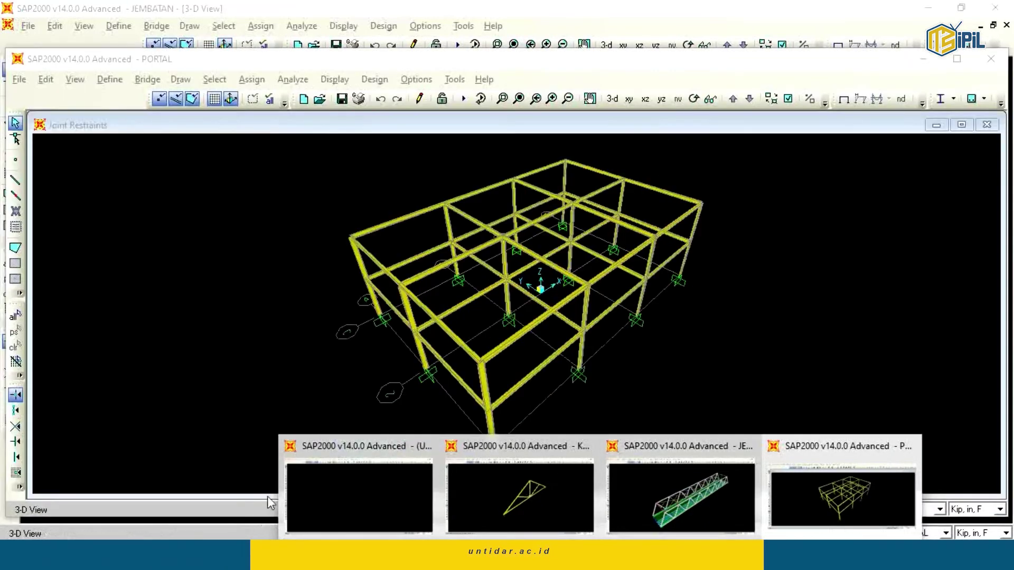
click(356, 474)
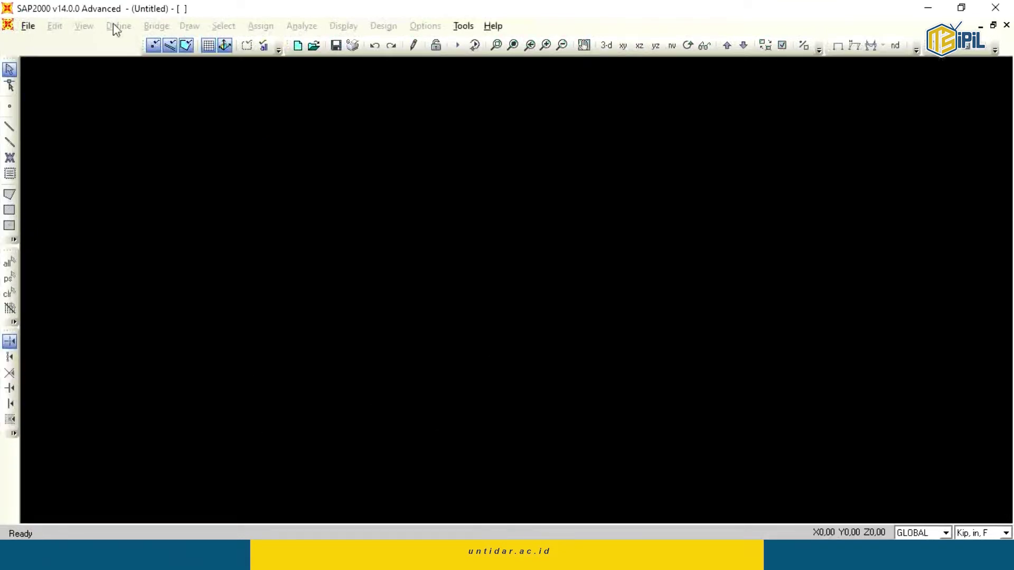
click(24, 28)
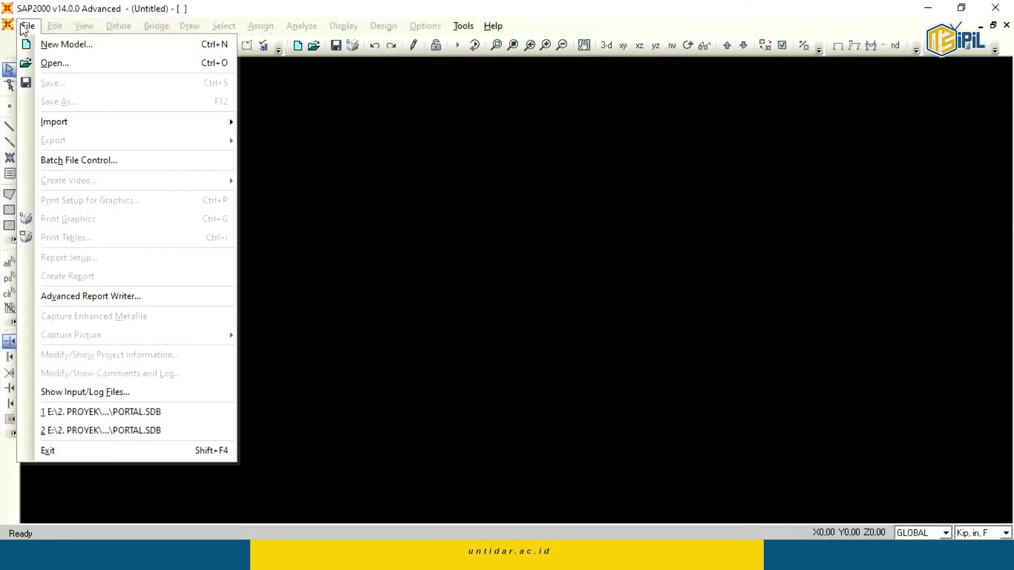
click(42, 44)
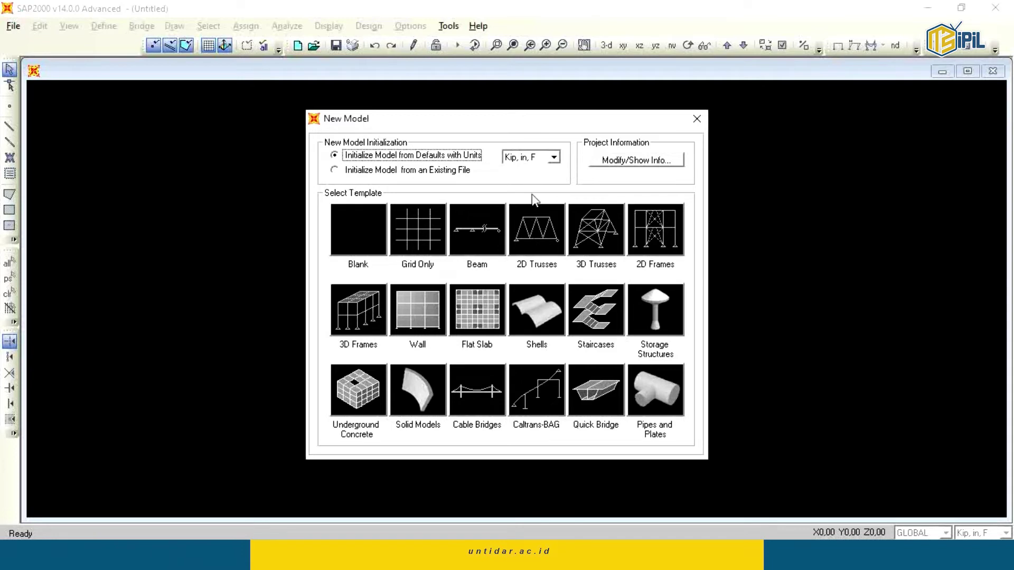
Step: Set the new model's default units to Kgf, mm, C after trying N, mm, C
click(554, 157)
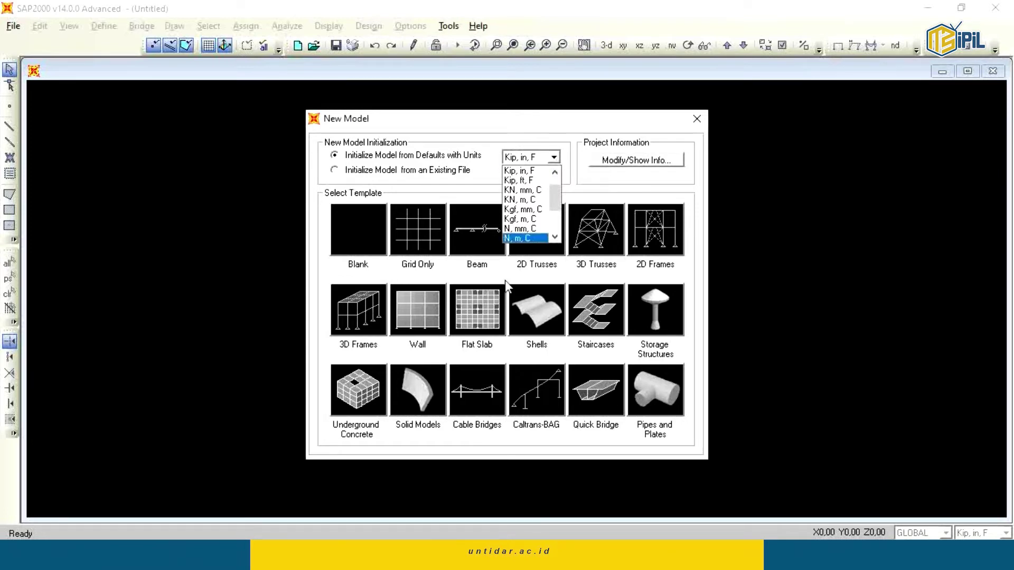
click(511, 231)
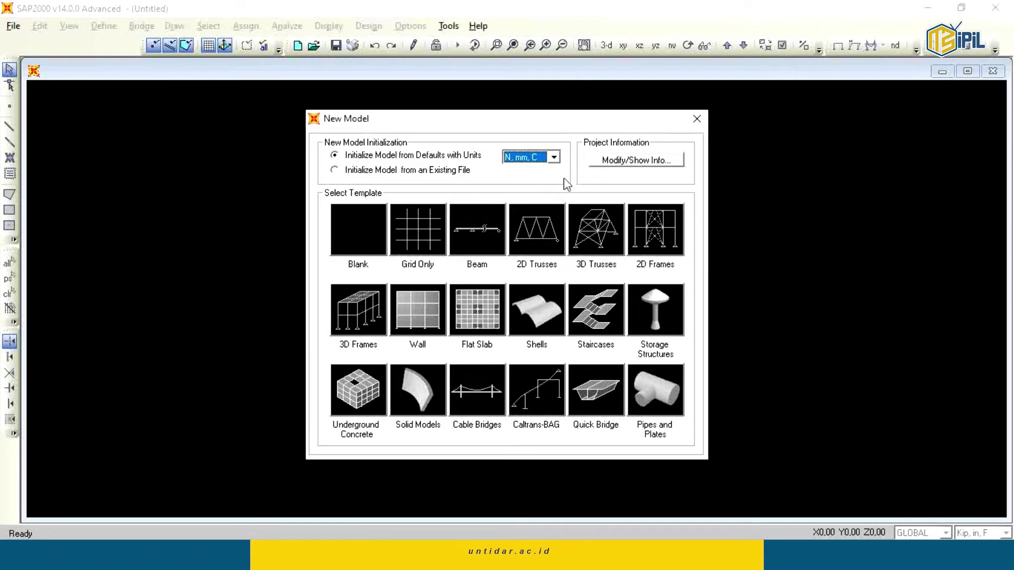
click(555, 157)
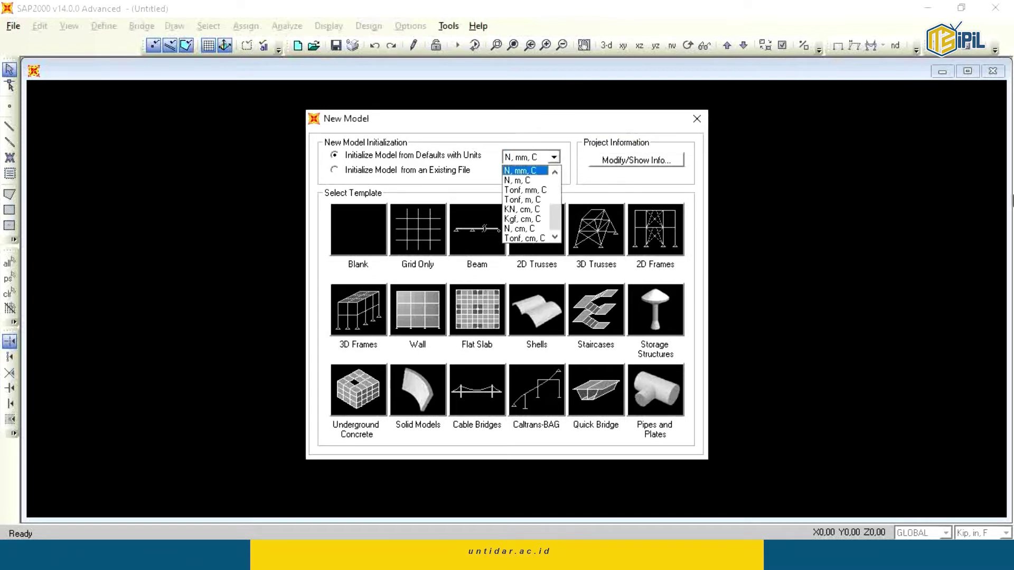
drag(553, 220, 550, 196)
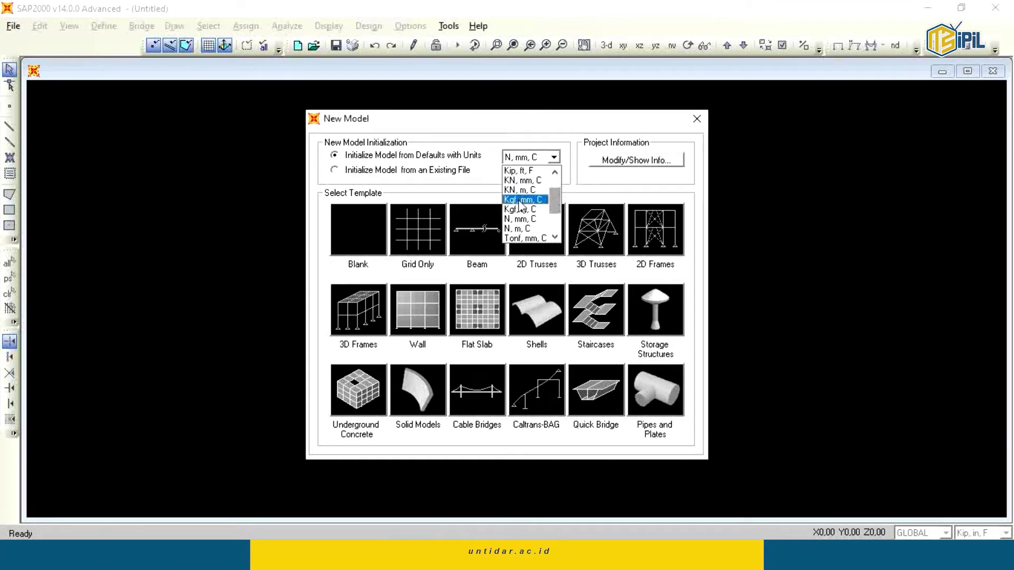
click(522, 199)
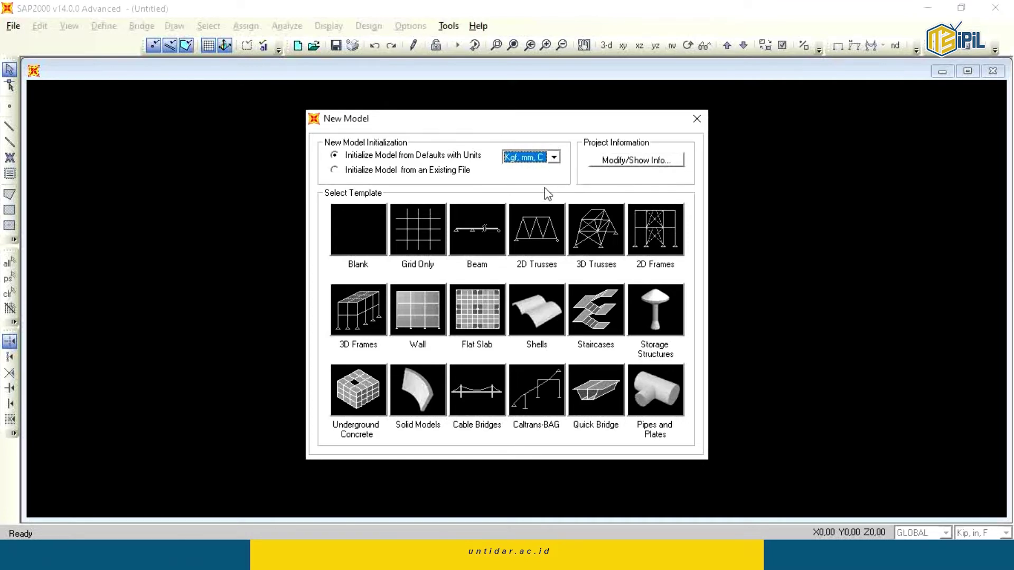
click(554, 157)
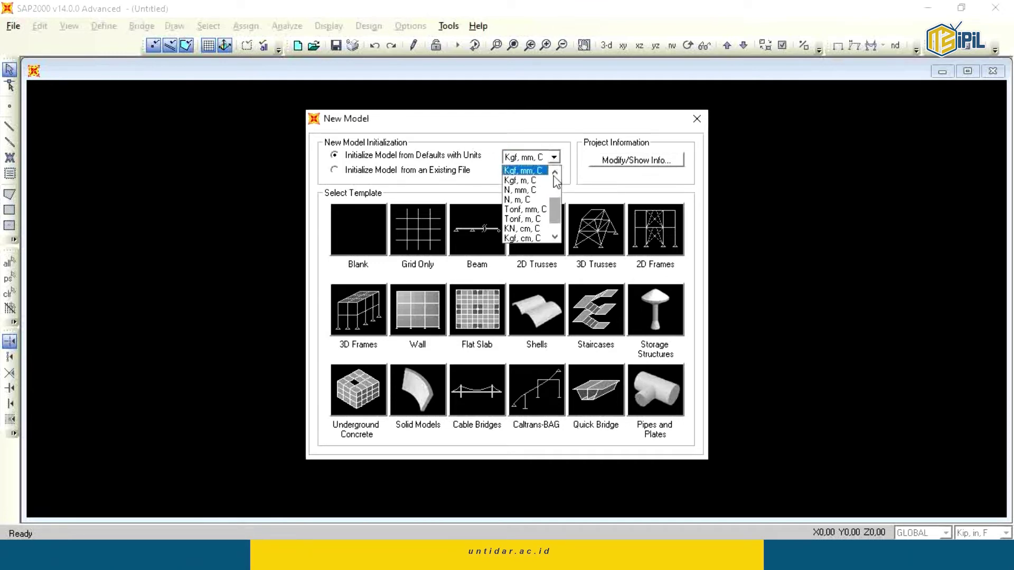
mouse_move(553, 213)
mouse_down()
mouse_move(551, 189)
mouse_move(552, 229)
mouse_move(553, 187)
mouse_move(559, 220)
mouse_up()
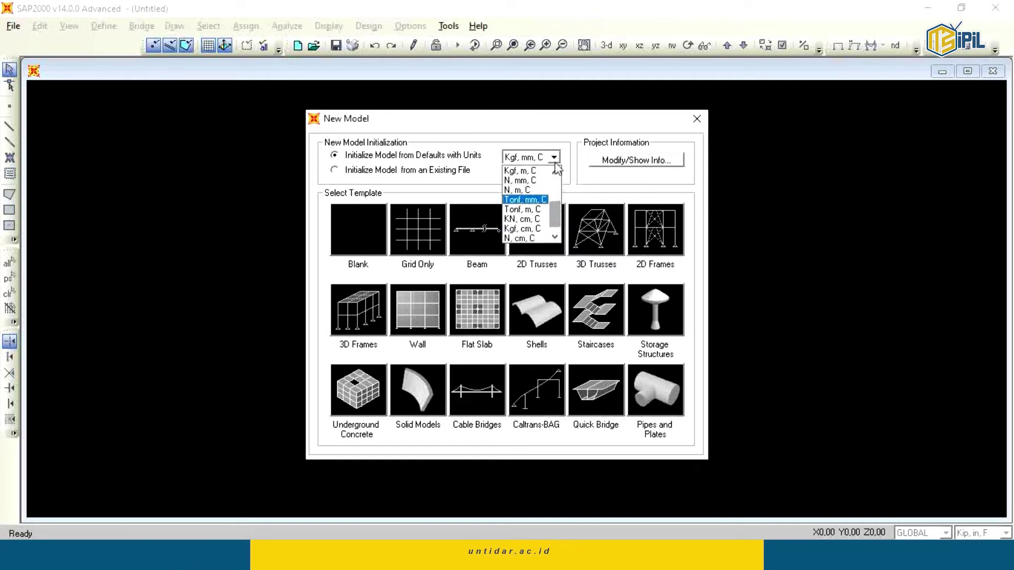
click(547, 154)
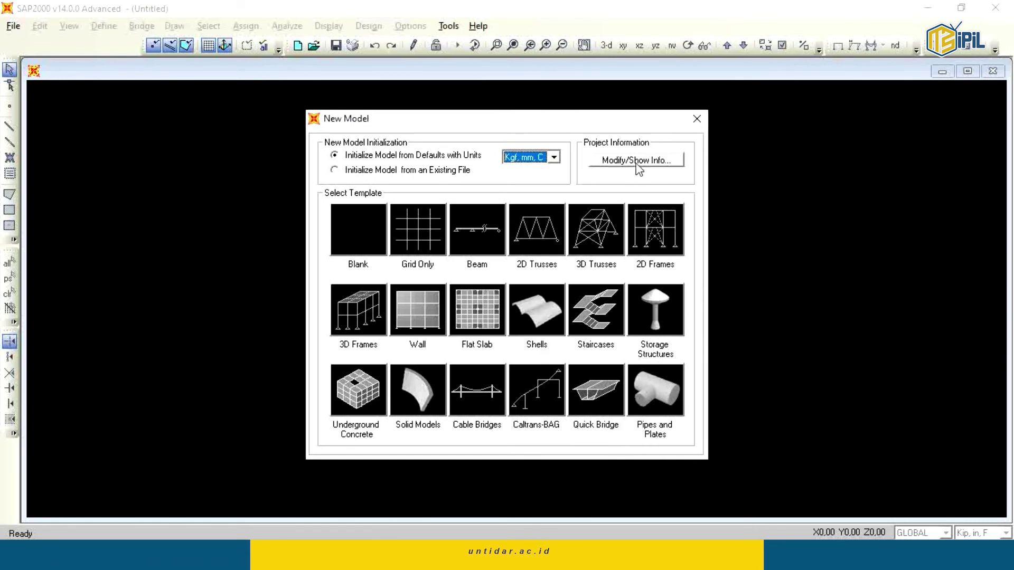
Step: Examine the project information items from Company Name to Design Code and return to the new model setup
click(601, 161)
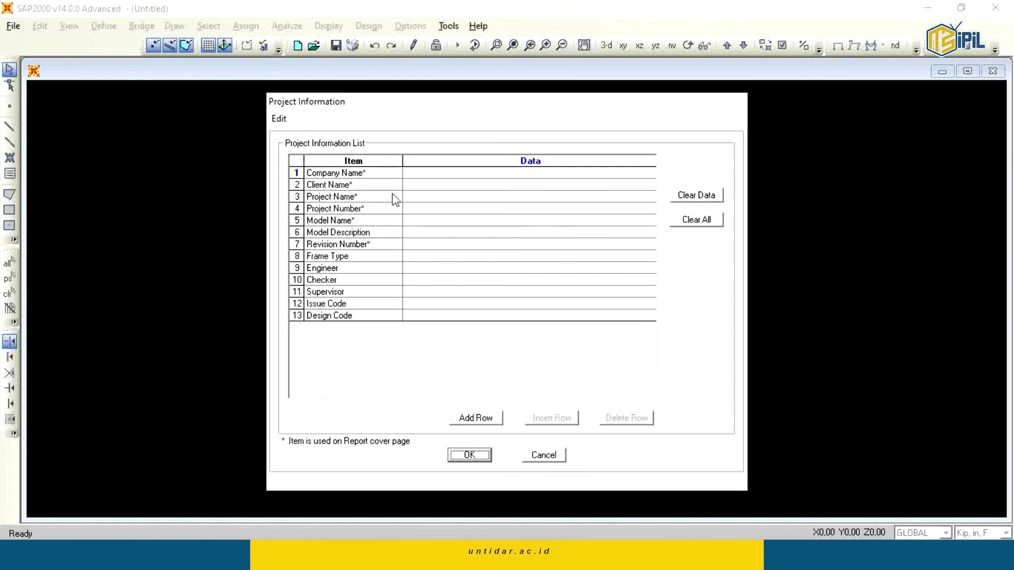
click(355, 192)
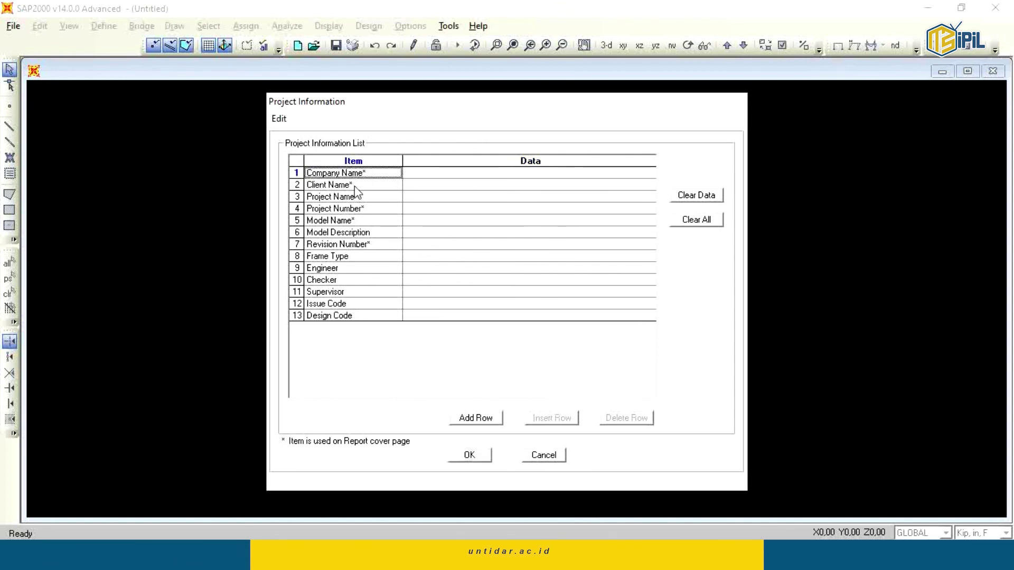
key(Down)
key(Down)
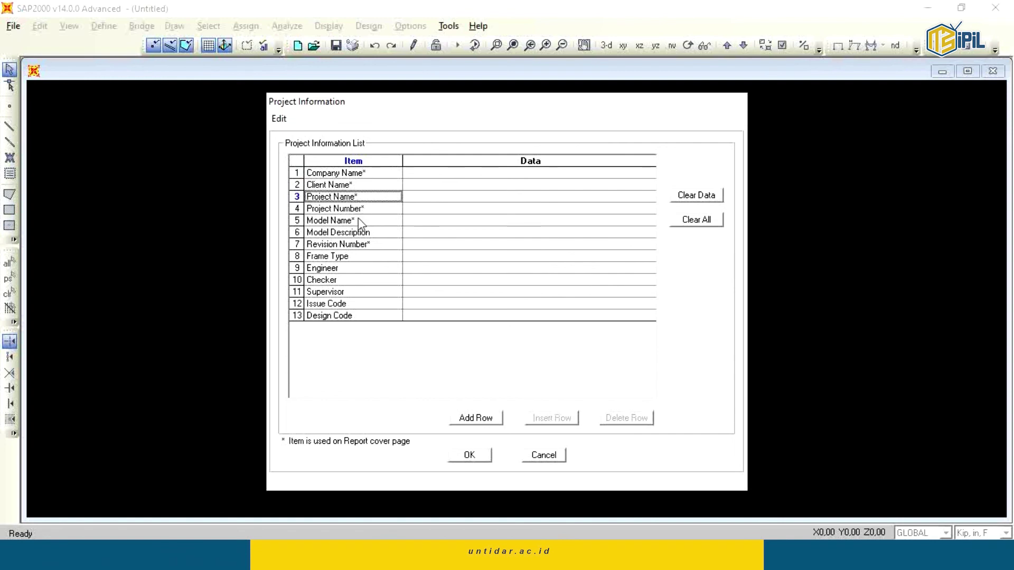
key(Down)
key(Down)
key(Down)
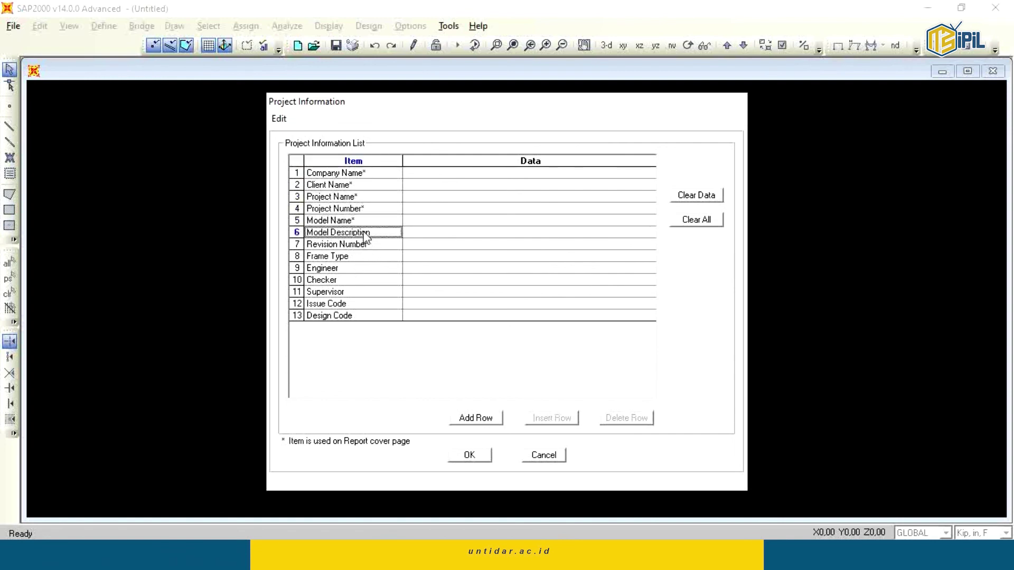
key(Down)
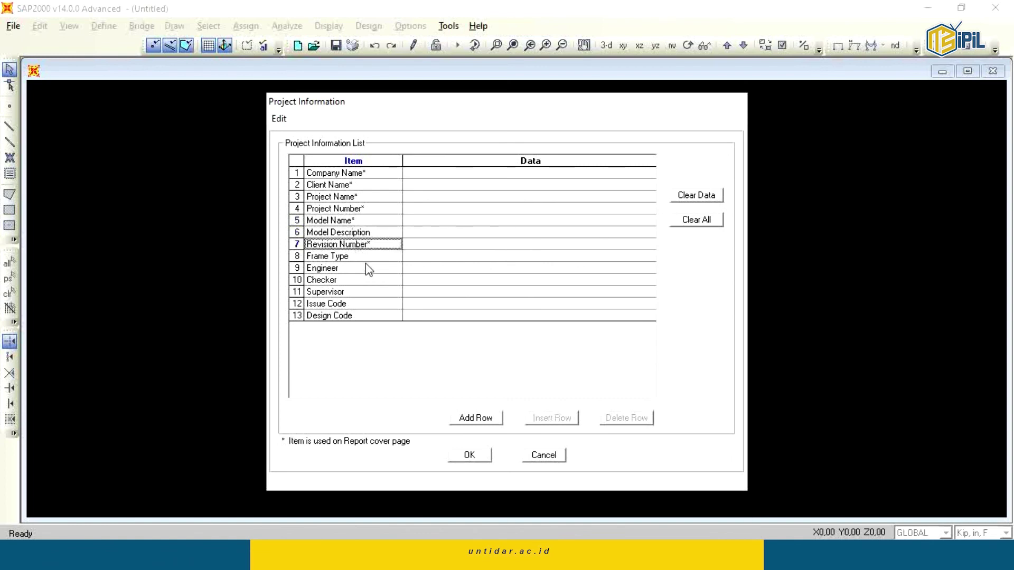
key(Down)
key(Down)
key(Down)
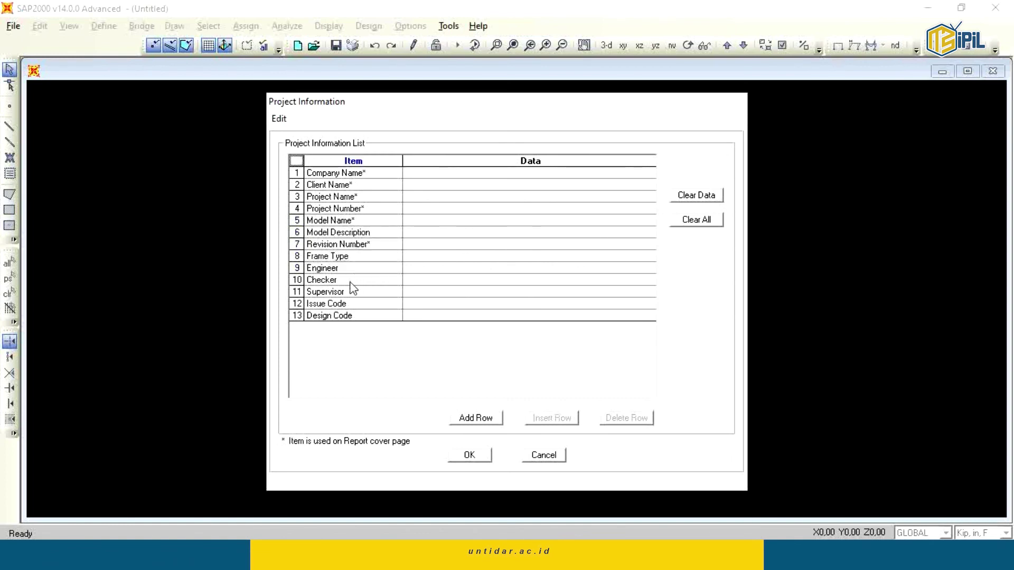
key(Down)
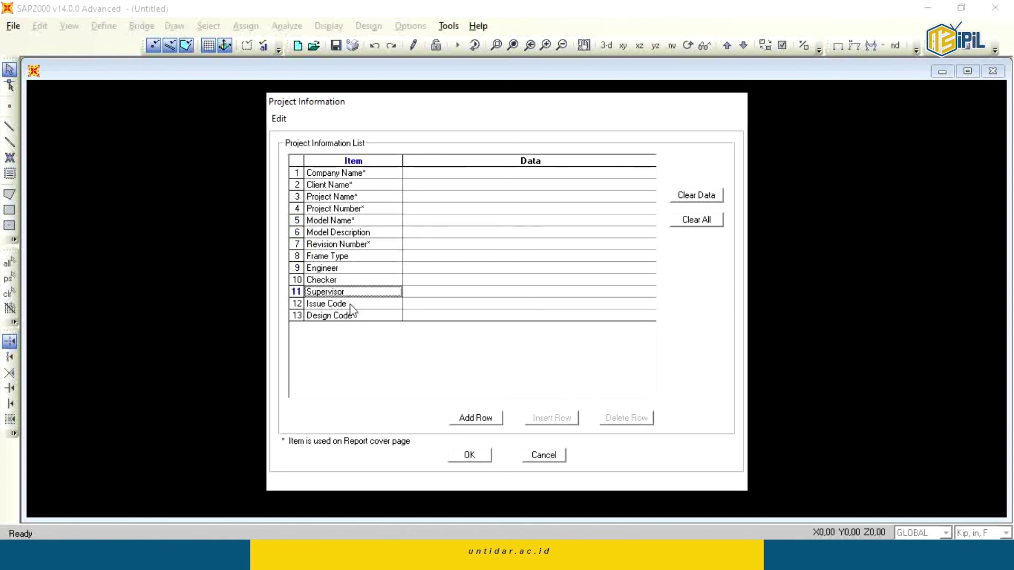
key(Down)
key(Down)
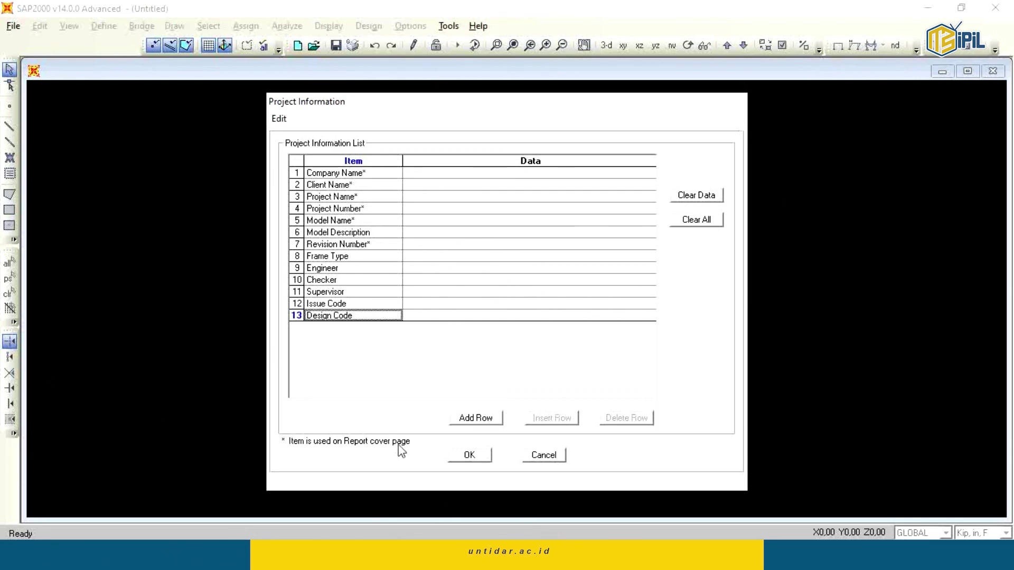
click(469, 455)
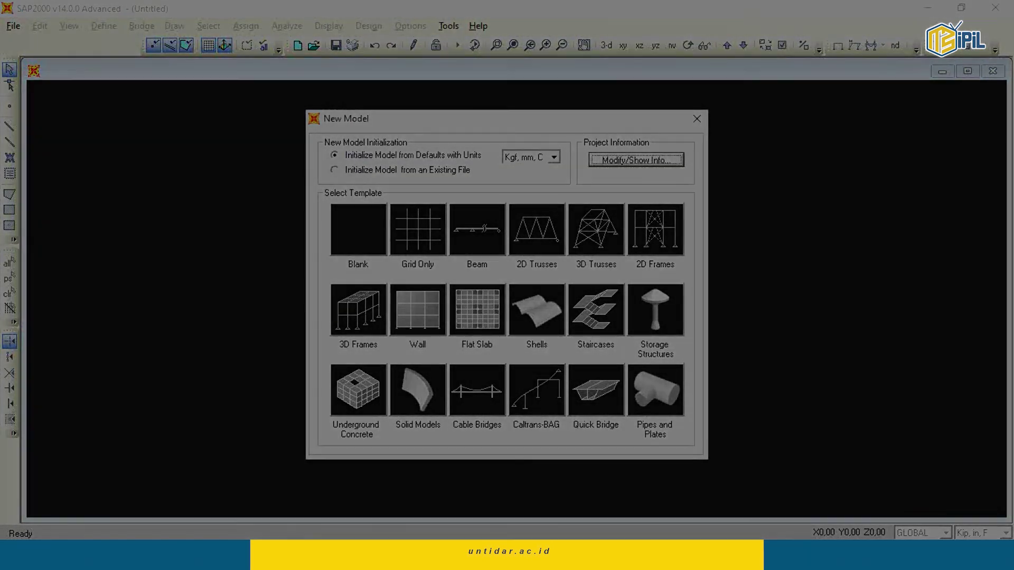